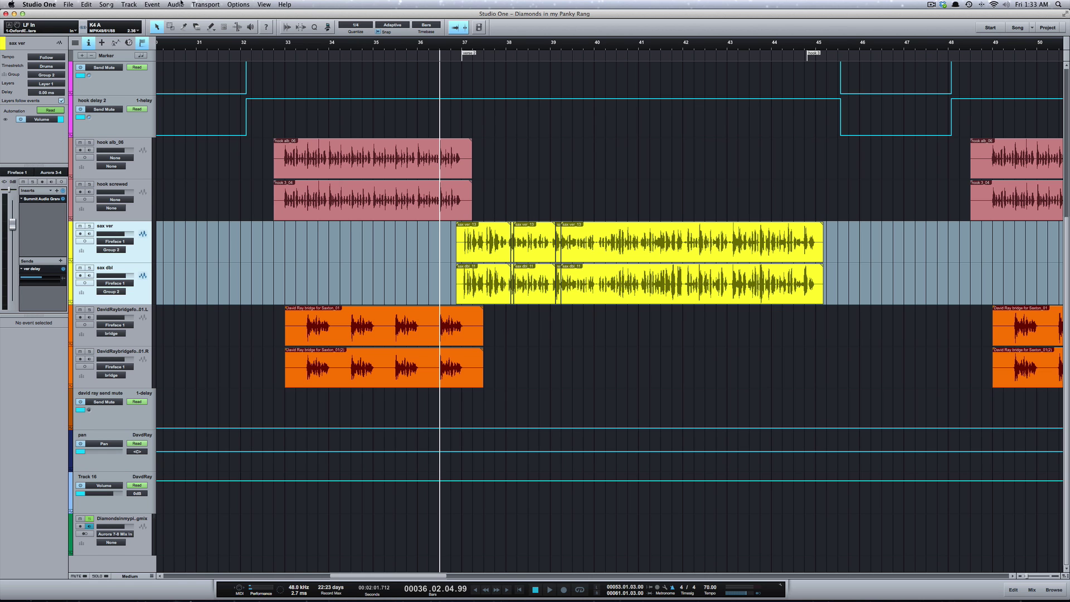
View the Song Information notes to confirm they read 'main version', then close the window.
left_click(66, 4)
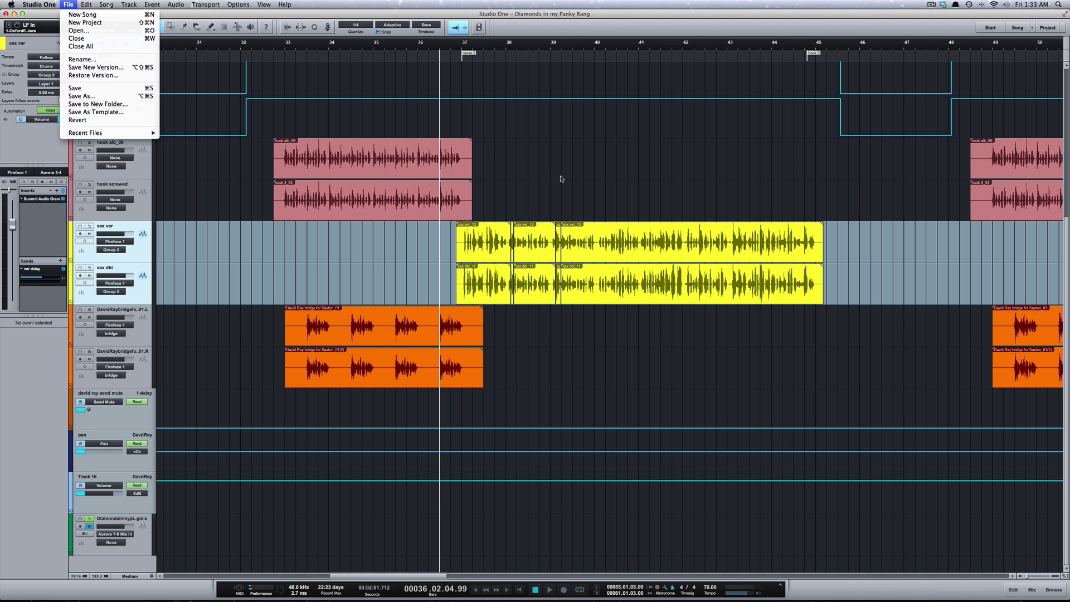
left_click(591, 214)
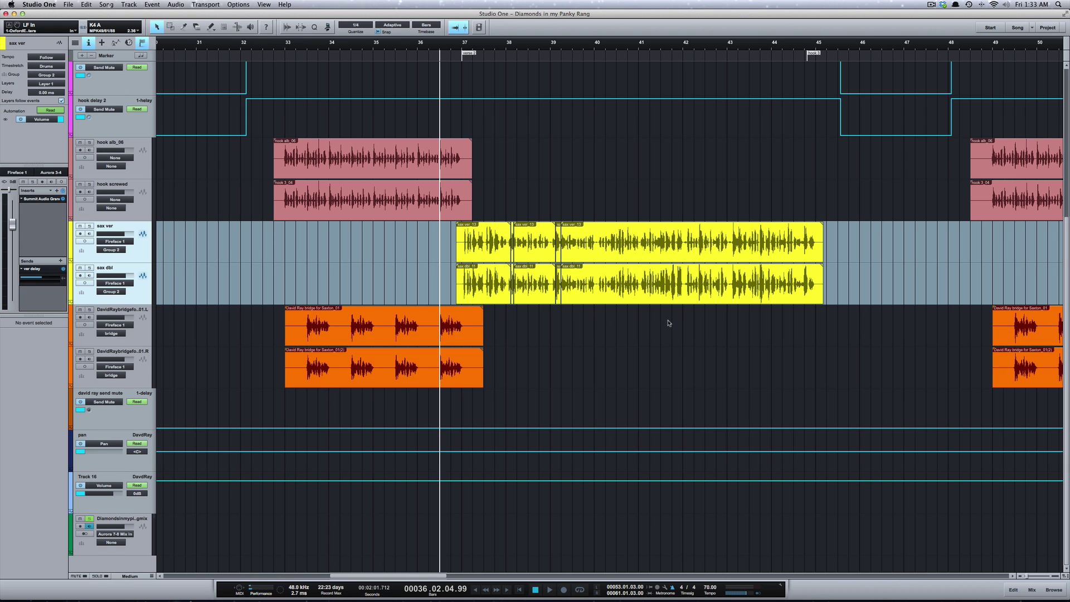
left_click(107, 4)
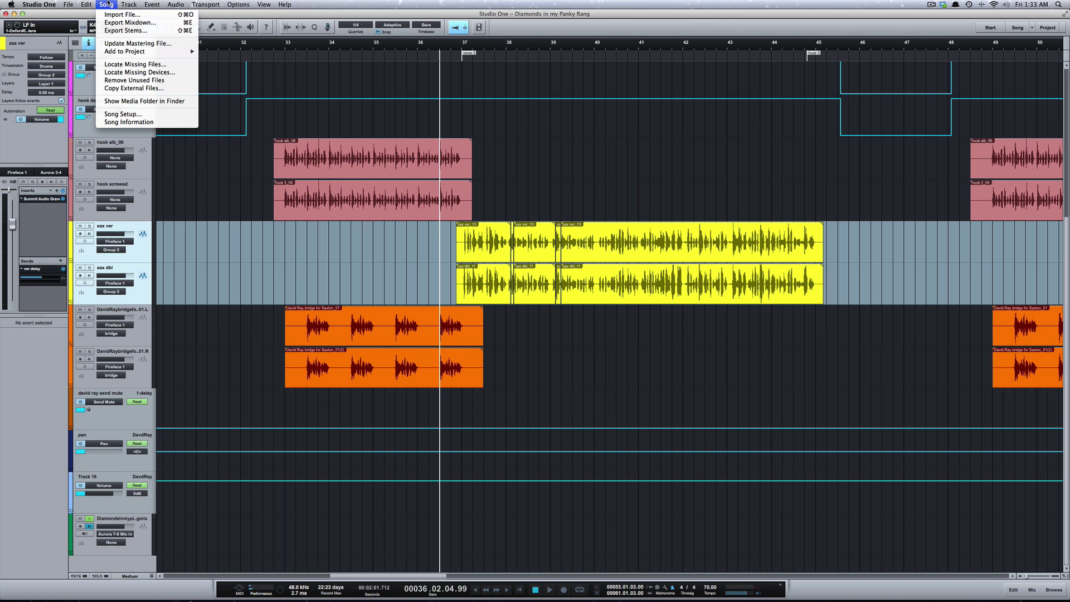
left_click(129, 4)
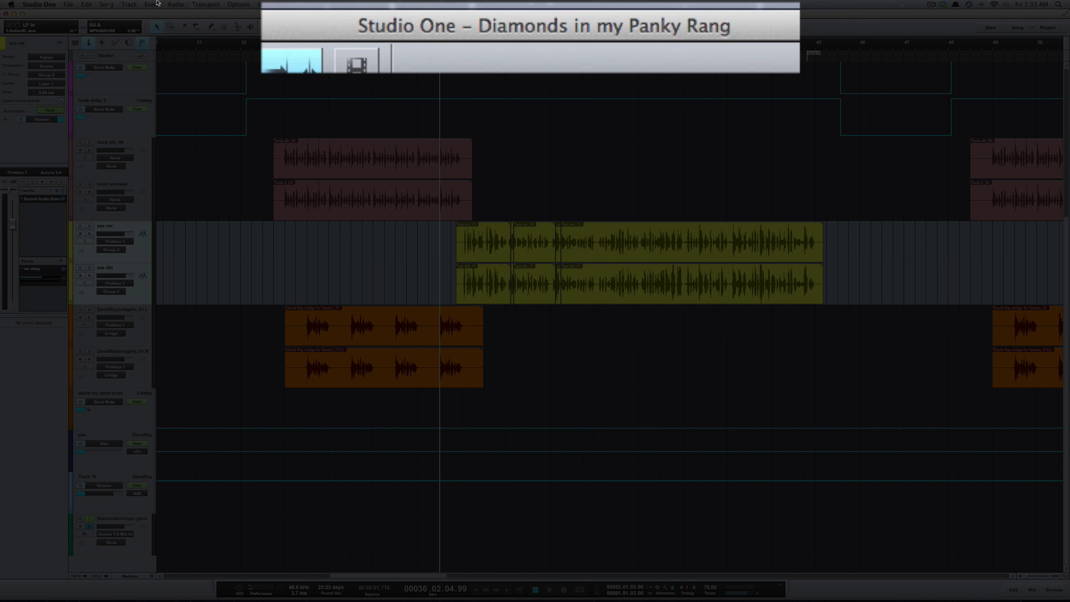
left_click(68, 4)
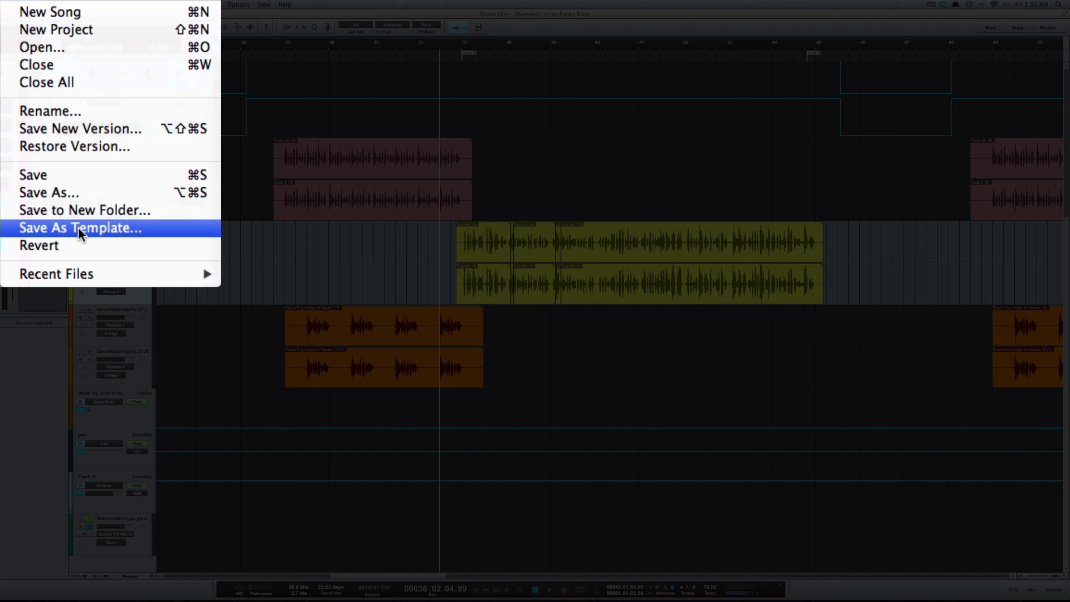
mouse_move(109, 5)
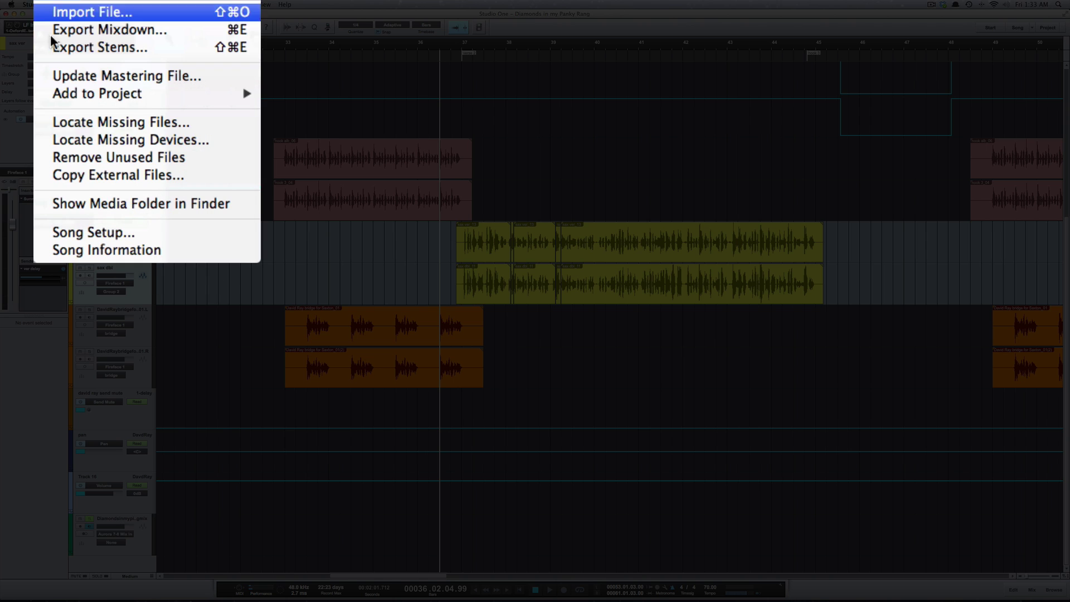
left_click(106, 249)
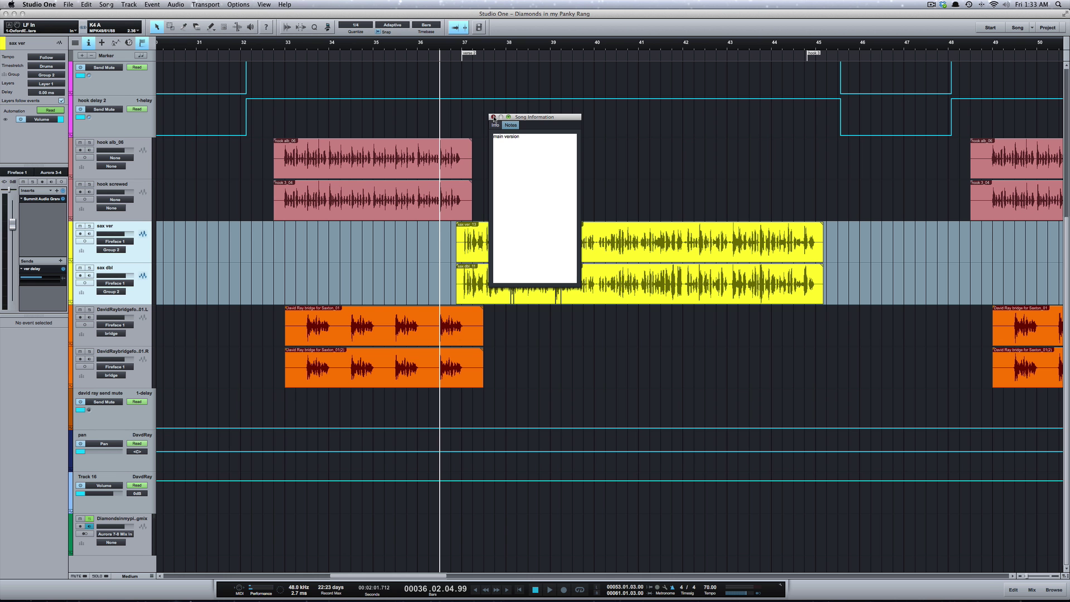
left_click(493, 117)
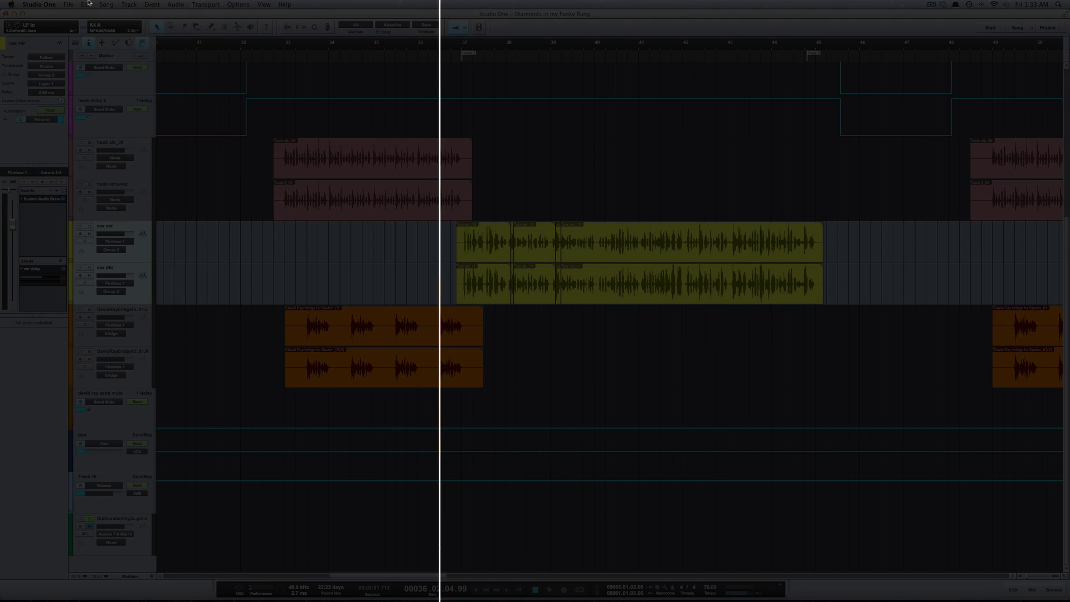
Restore the latest 'radio version' of the song without saving current changes.
left_click(68, 4)
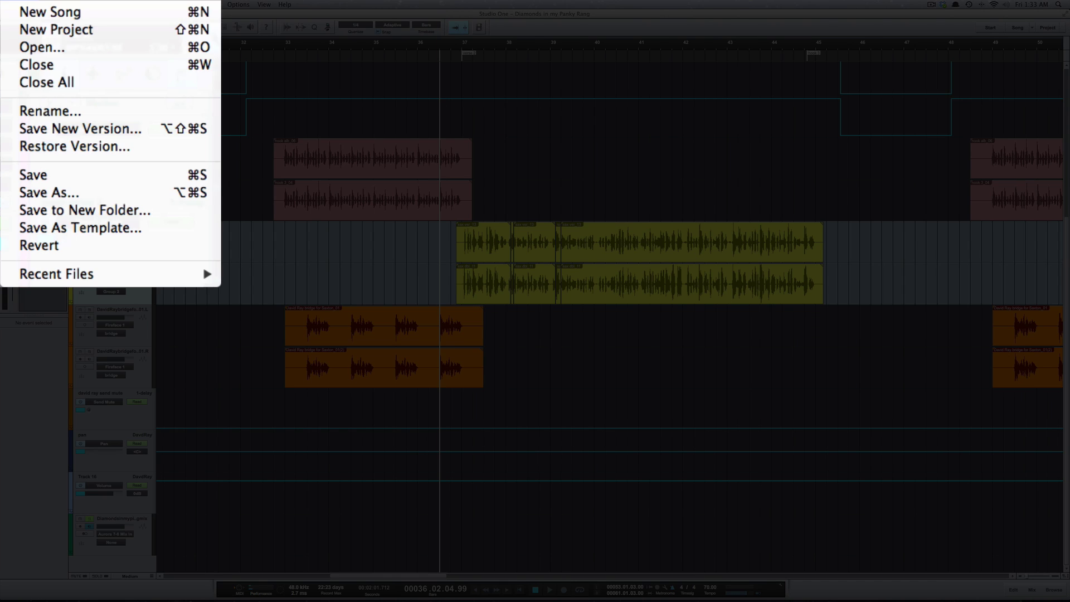
left_click(81, 147)
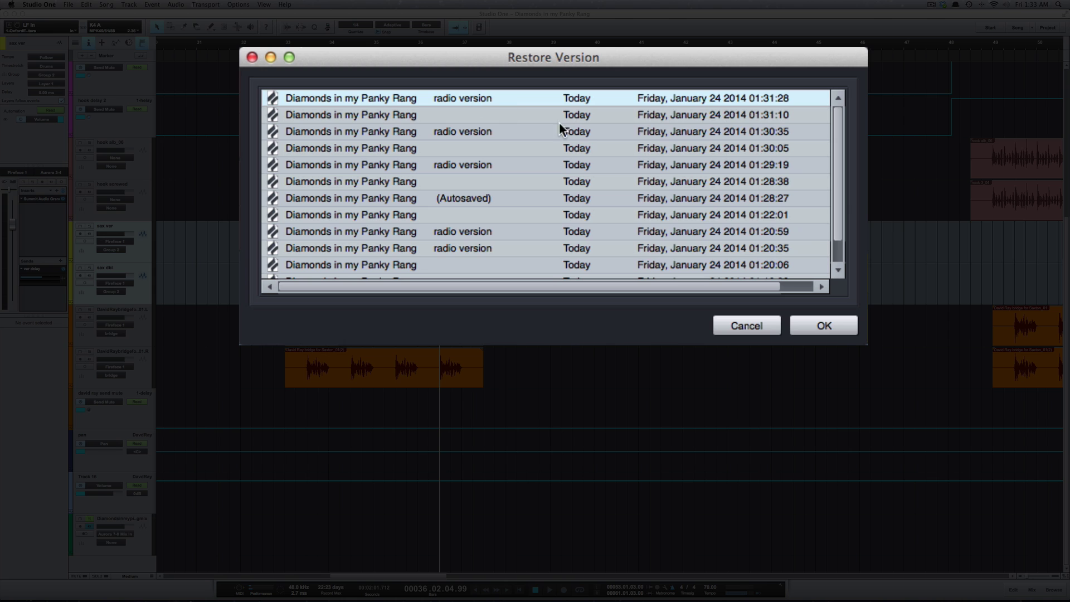
left_click(812, 327)
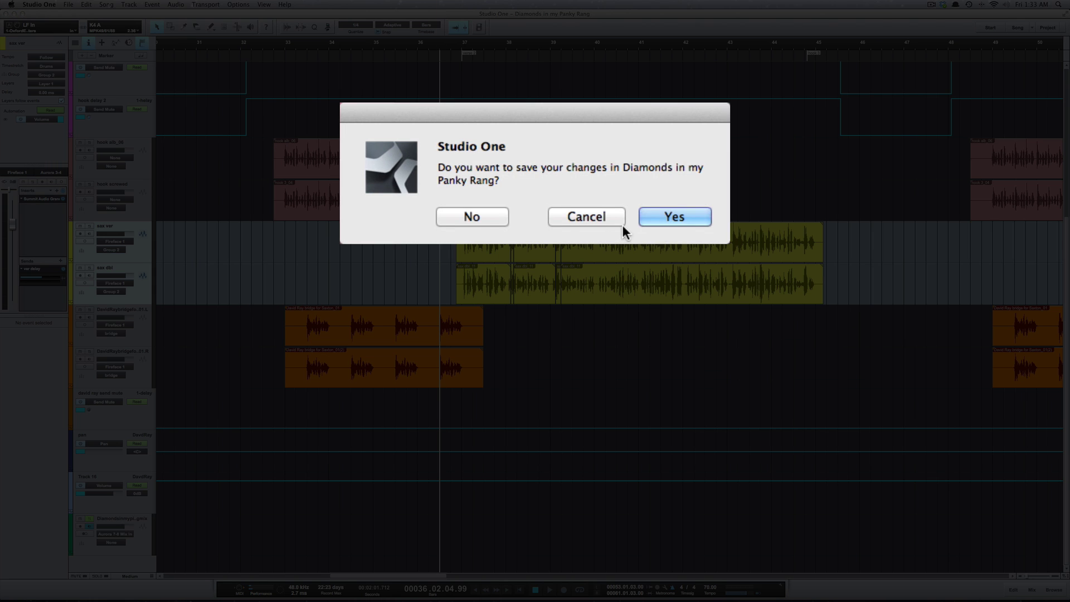
left_click(463, 222)
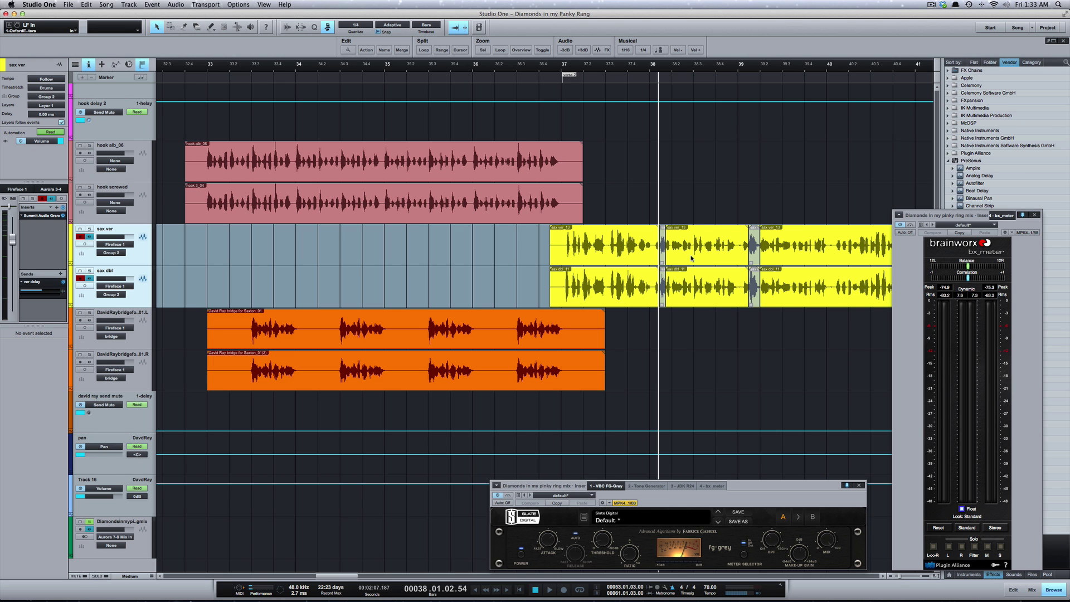
Confirm the Song Information notes read 'radio version', then zoom to fit the whole song.
key("e")
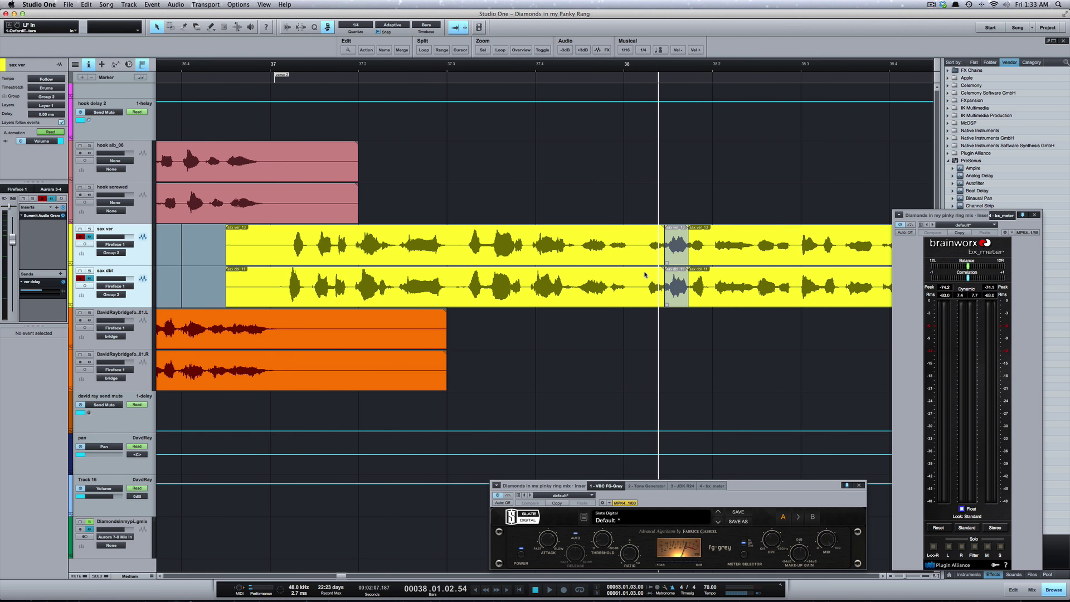
key("e")
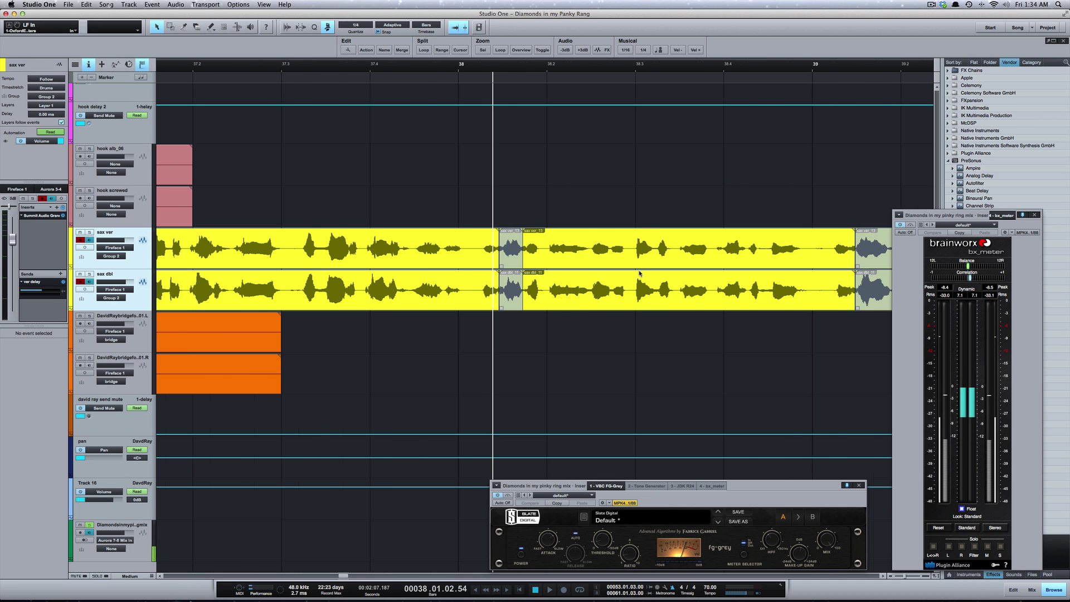
key("w")
key("w")
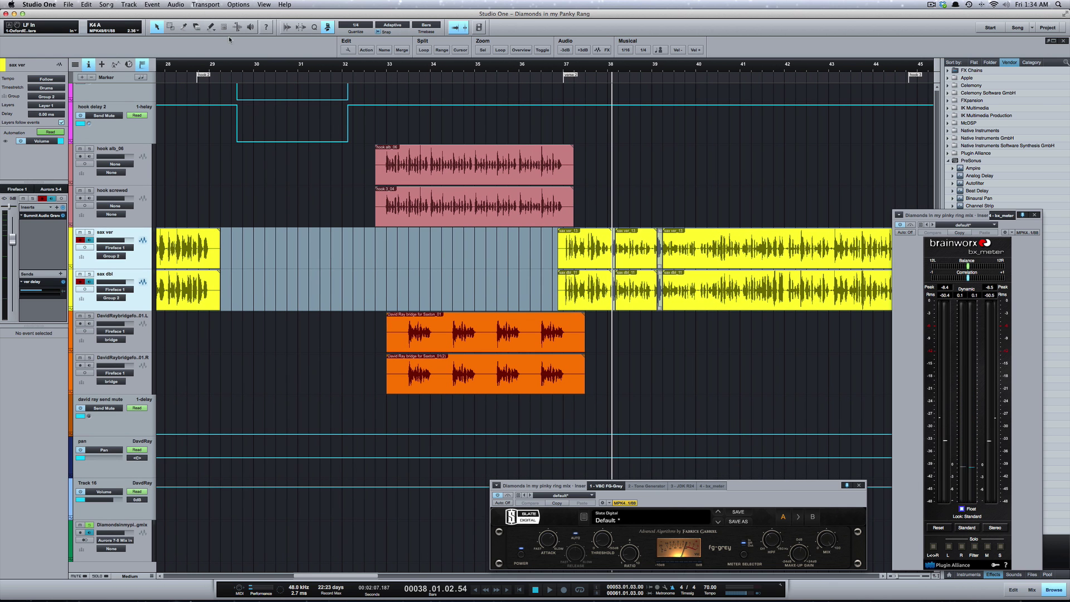
left_click(113, 4)
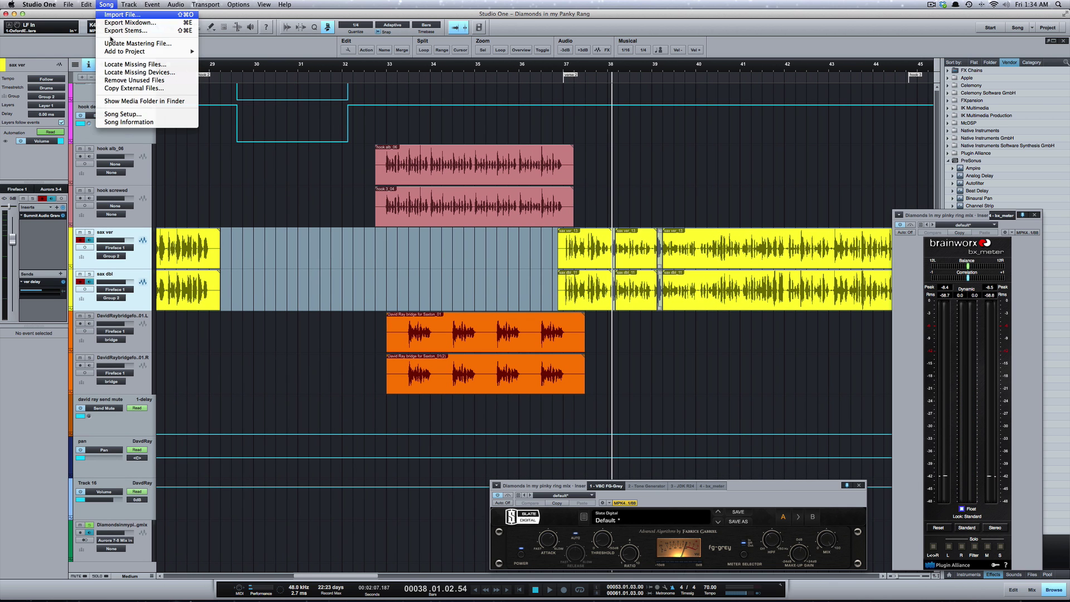
left_click(127, 121)
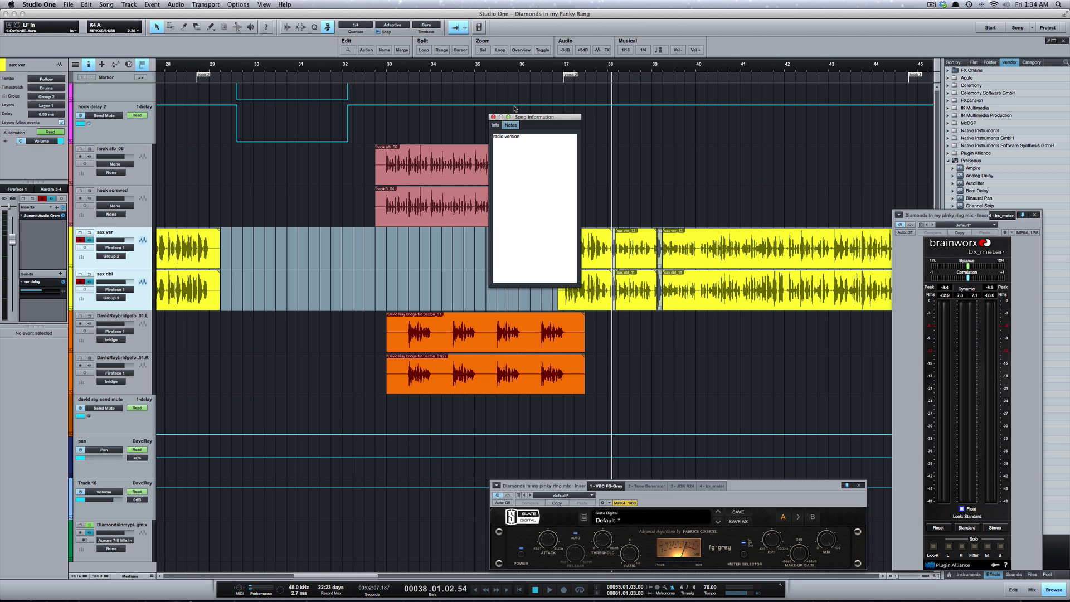
left_click(493, 117)
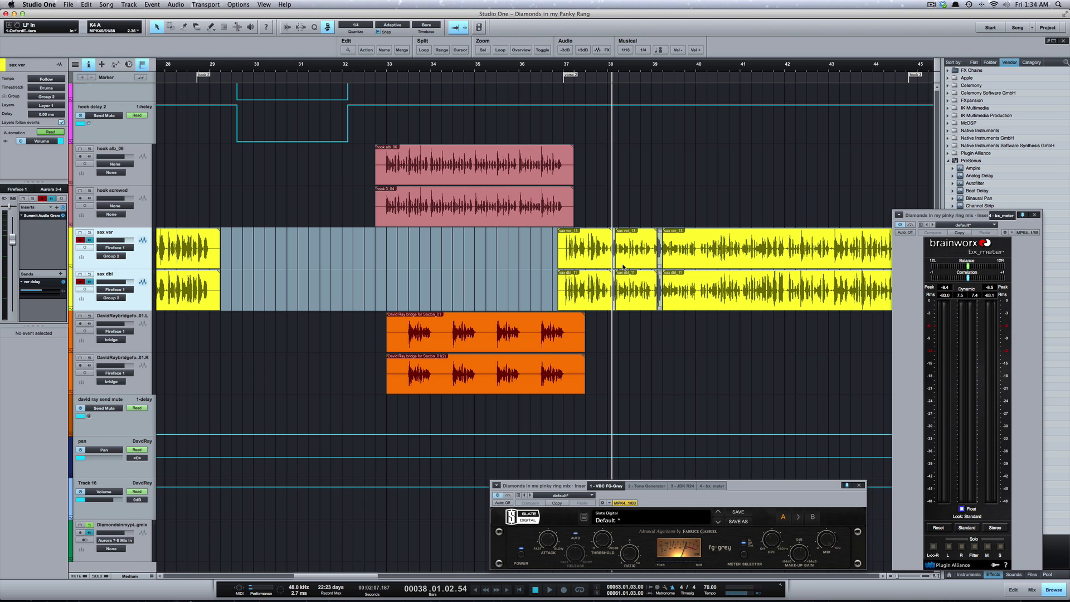
key("z")
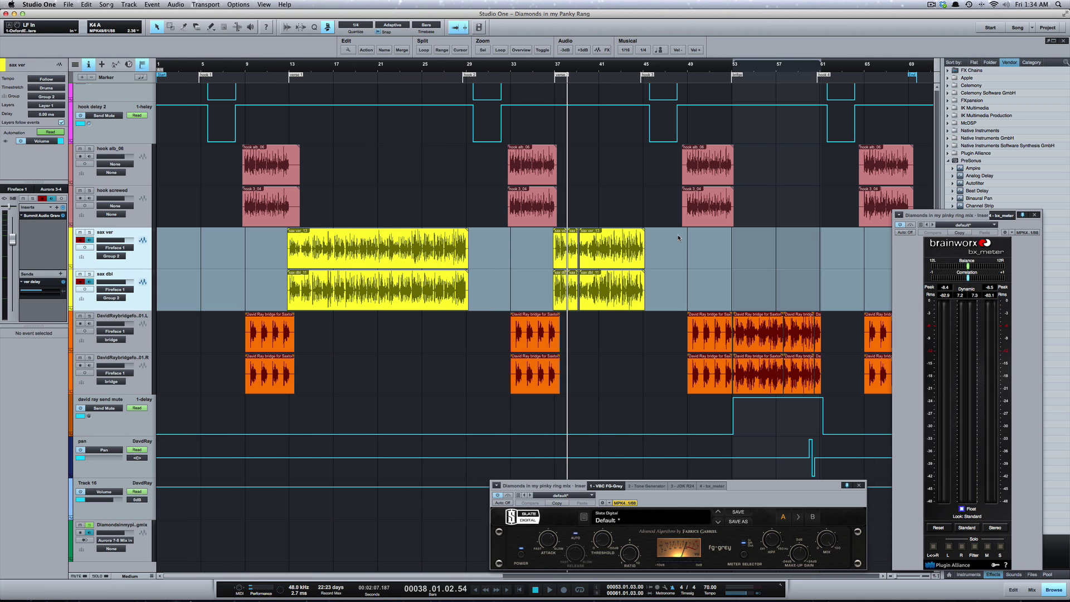
Mute the sax ver and sax dbl clips at bars 13–29 and 37–48 with the Mute tool.
left_click_drag(678, 238, 158, 271)
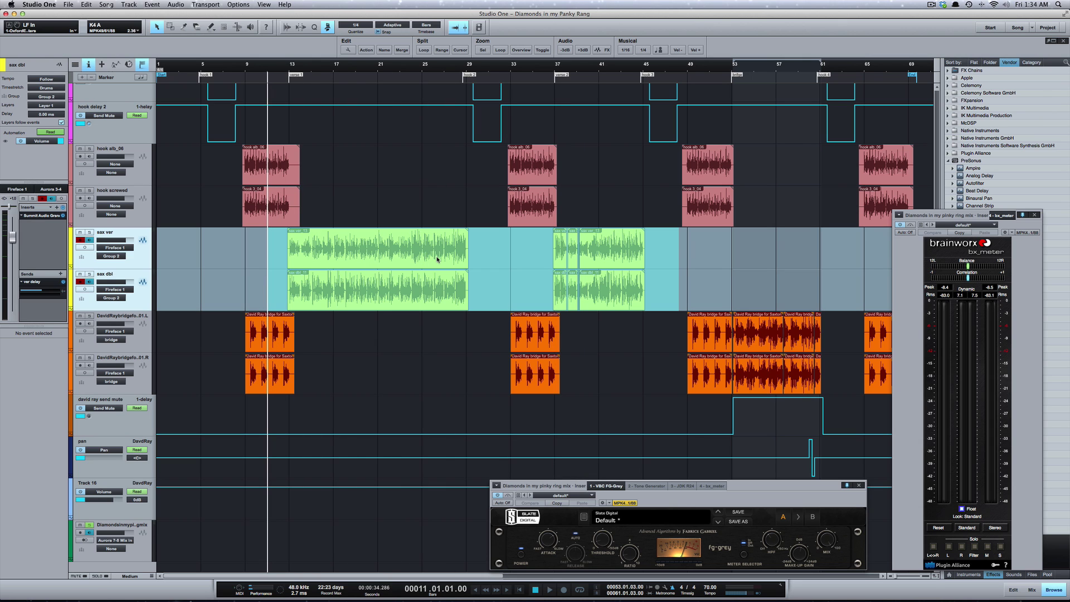
key("6")
left_click(432, 257)
left_click(435, 295)
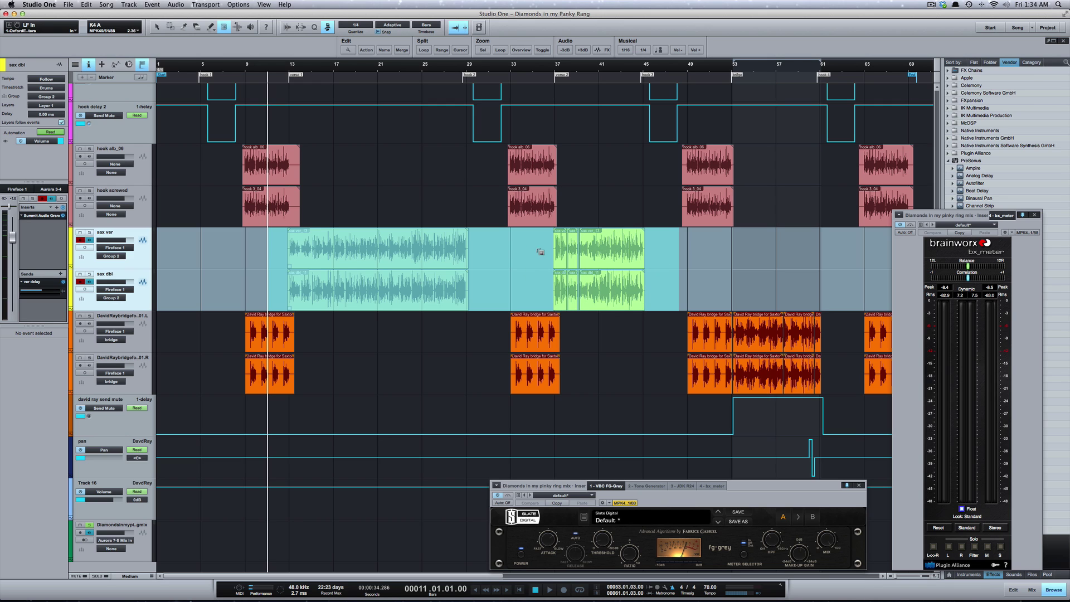
left_click_drag(555, 252, 662, 306)
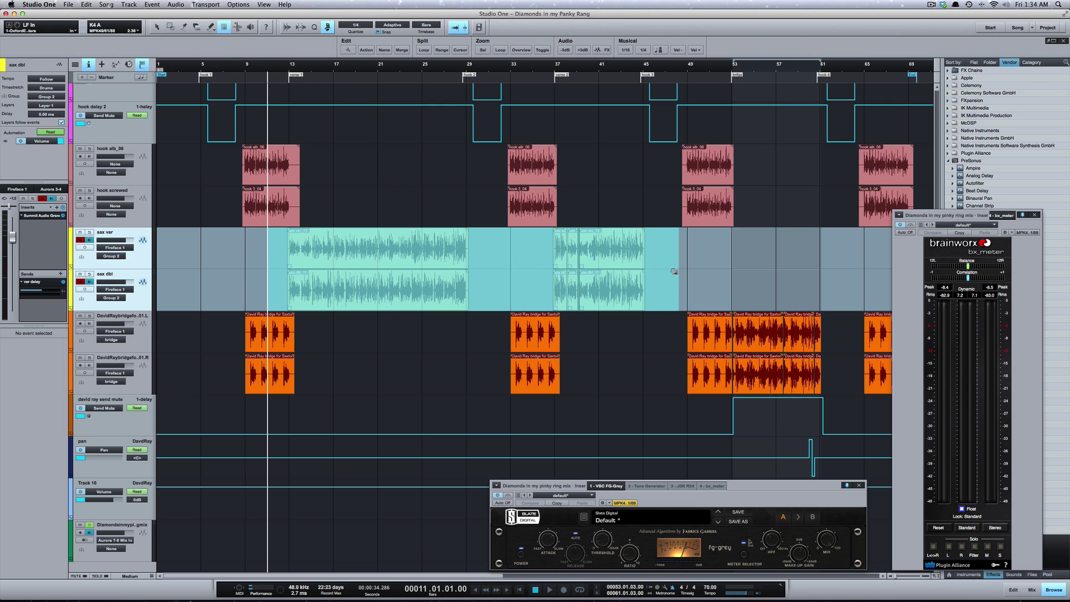
key("1")
left_click(77, 4)
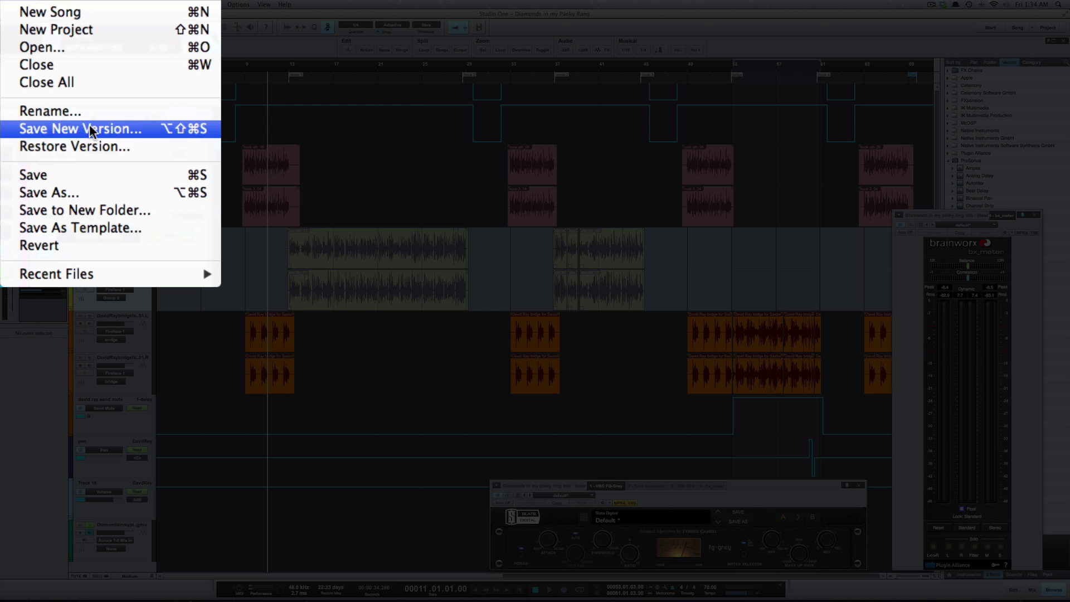
Save a new song version with the description 'show version'.
left_click(91, 129)
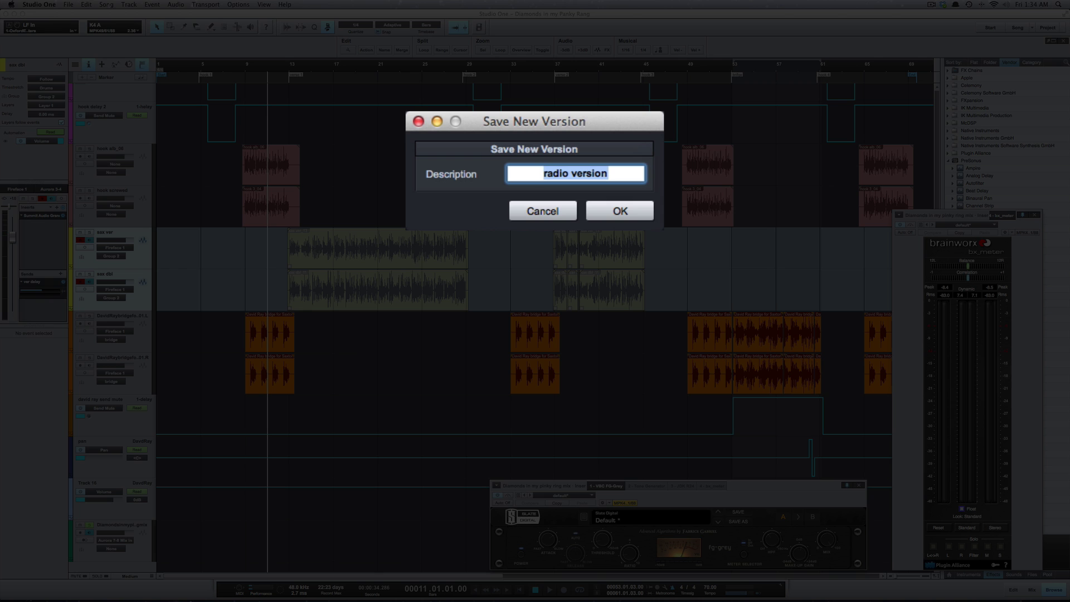
type("show ver")
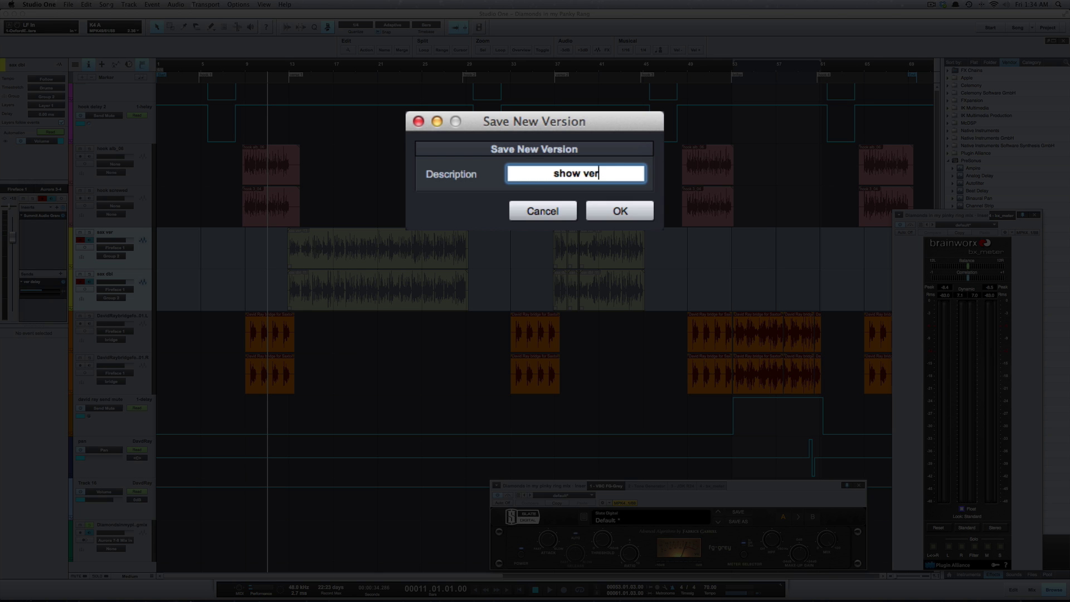
type("sion")
left_click(637, 207)
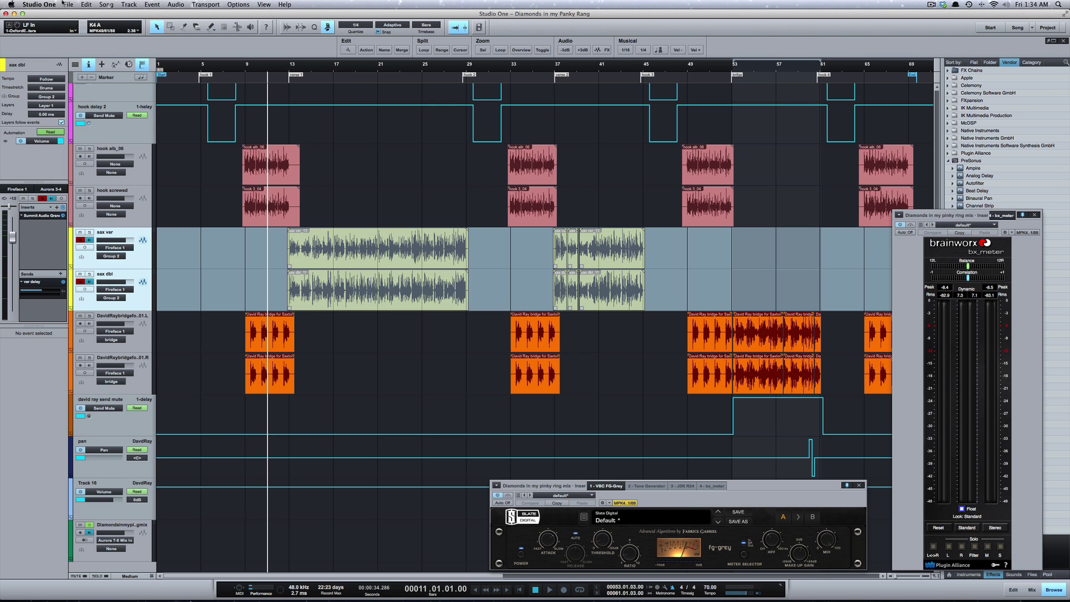
Replace the Song Information notes text 'radio version' with 'show version'.
left_click(104, 5)
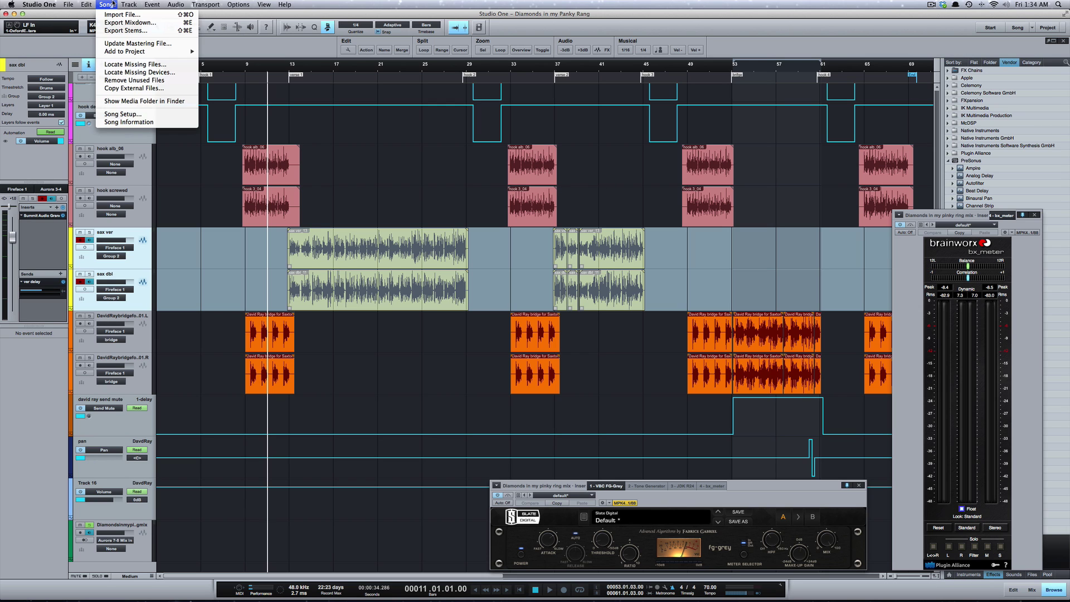
left_click(139, 118)
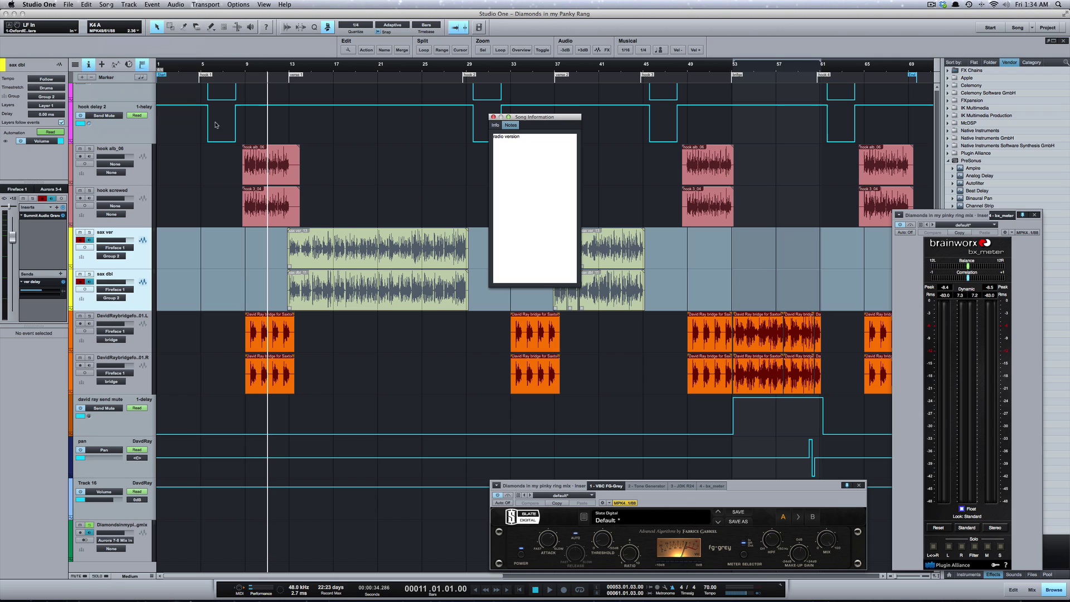
triple_click(525, 138)
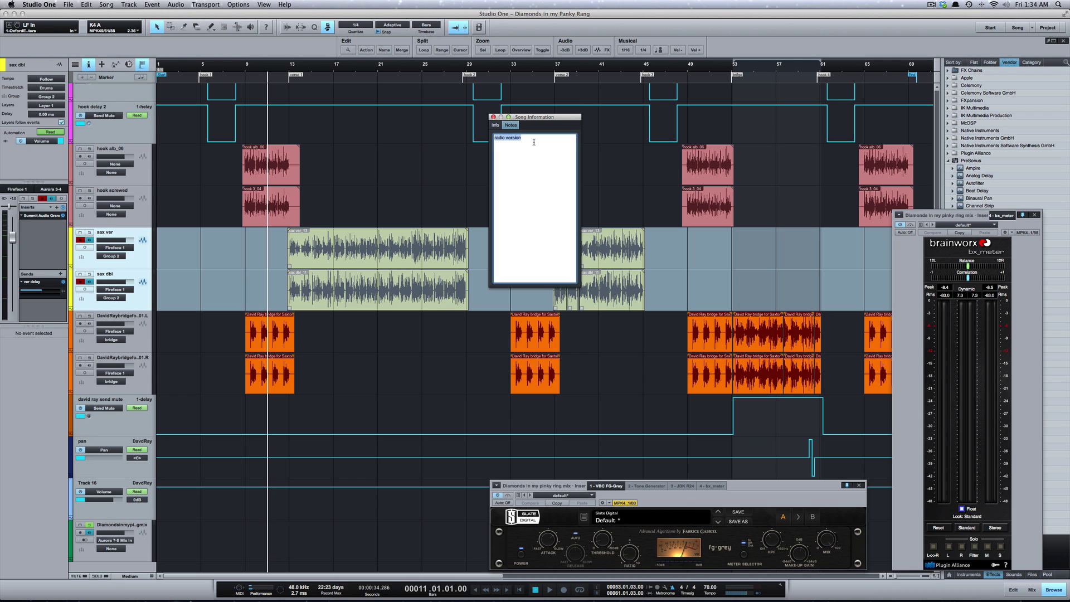
type("show version")
left_click(493, 117)
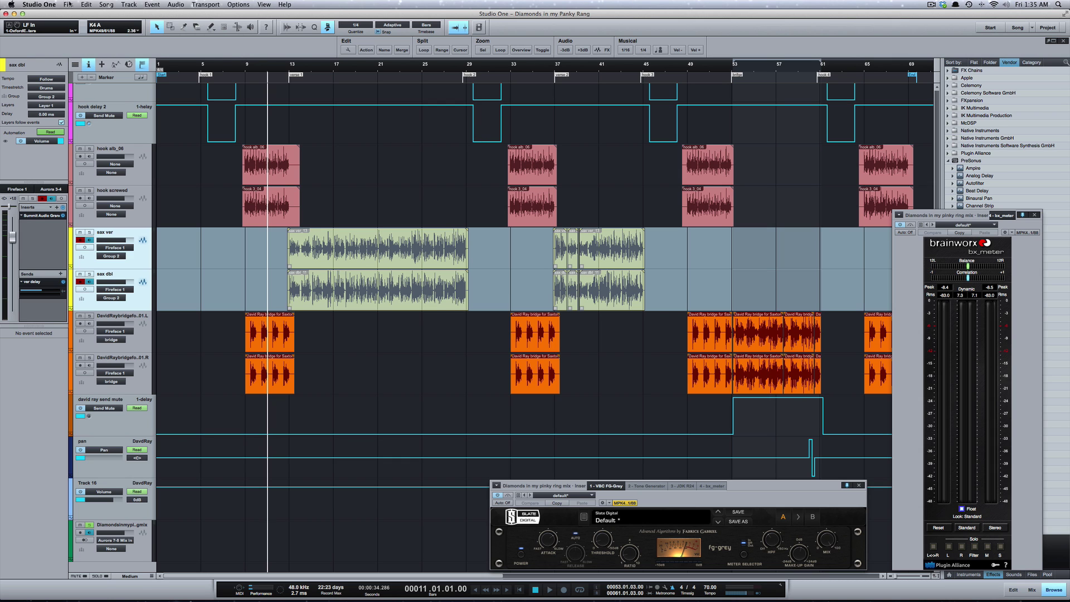
left_click(68, 4)
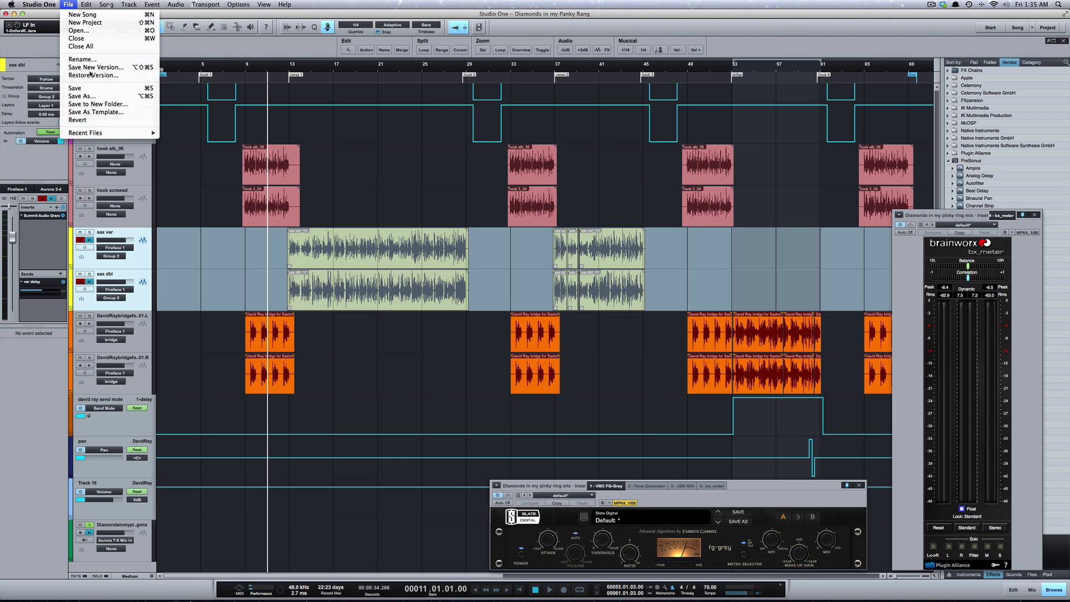
Restore the earlier saved 'radio version', answering No to saving current changes.
left_click(92, 75)
left_click(505, 160)
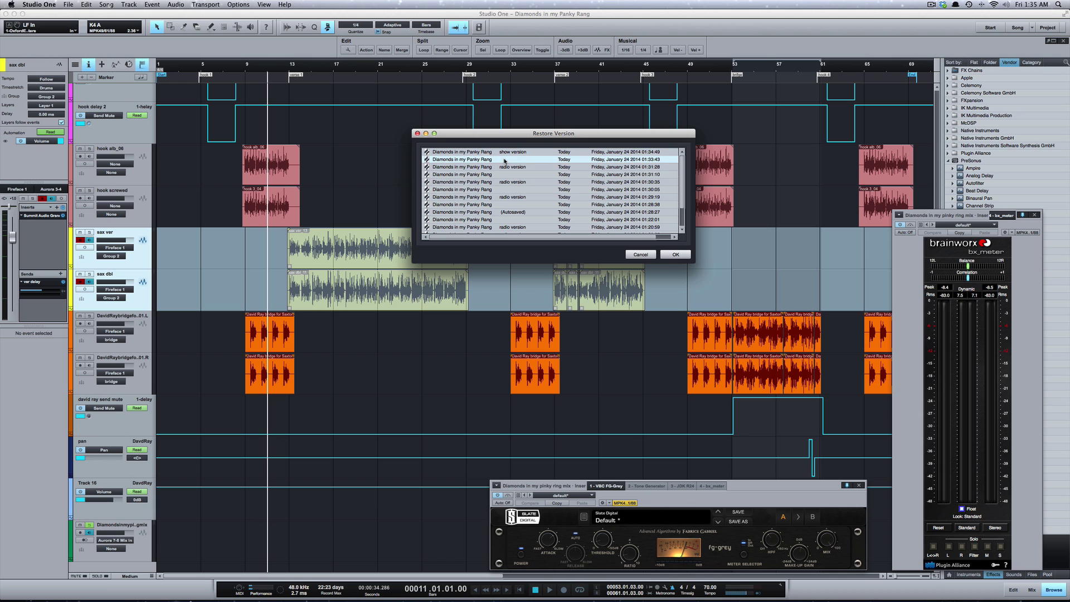
left_click(675, 255)
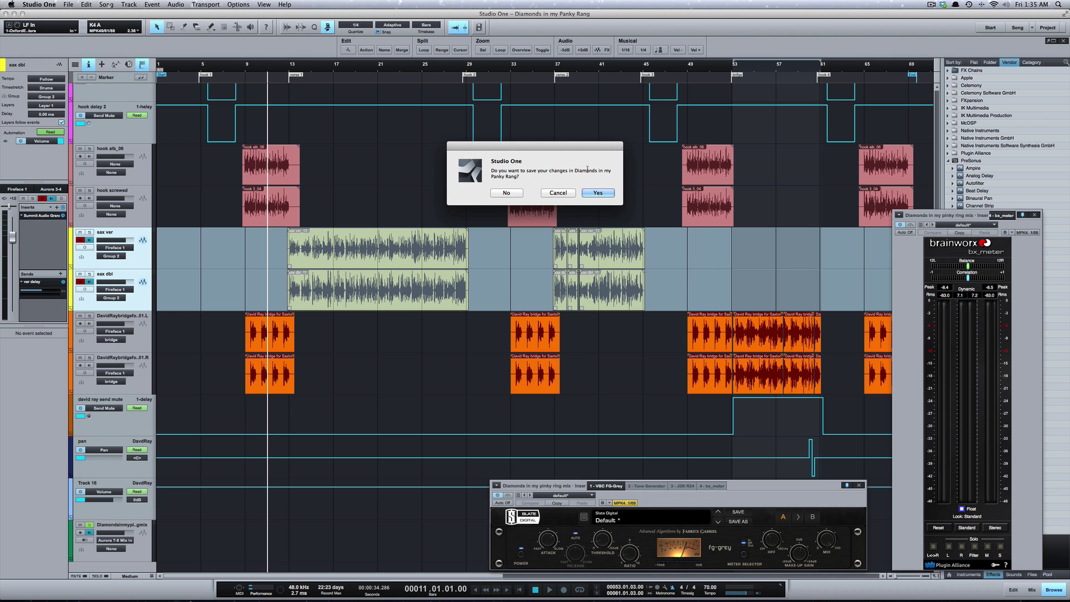
left_click(509, 193)
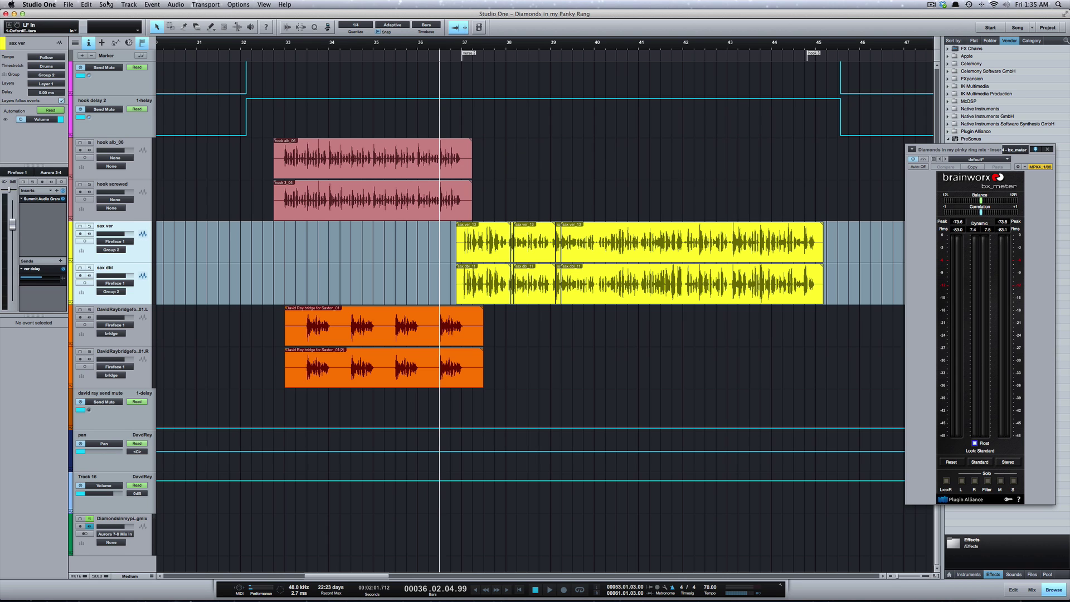
Restore the saved 'show version', answering Yes to saving current changes first.
left_click(107, 4)
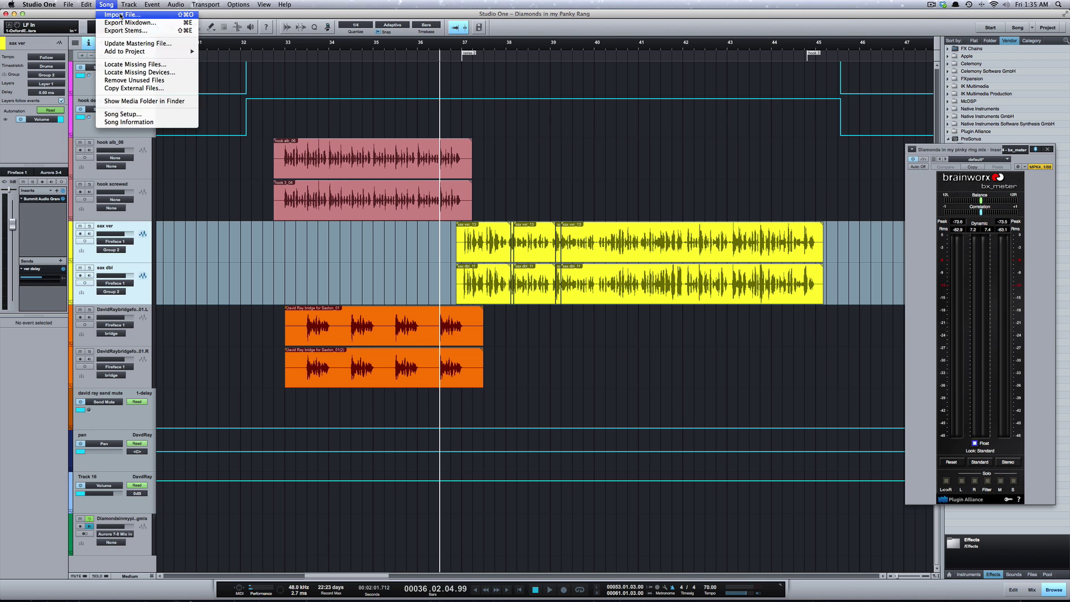
mouse_move(68, 5)
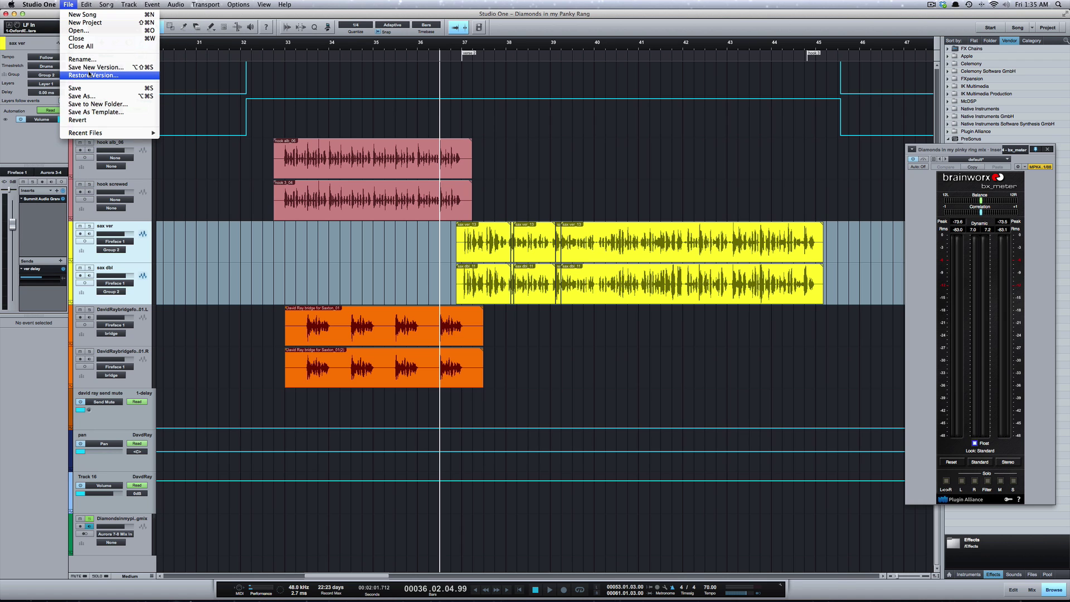
left_click(89, 74)
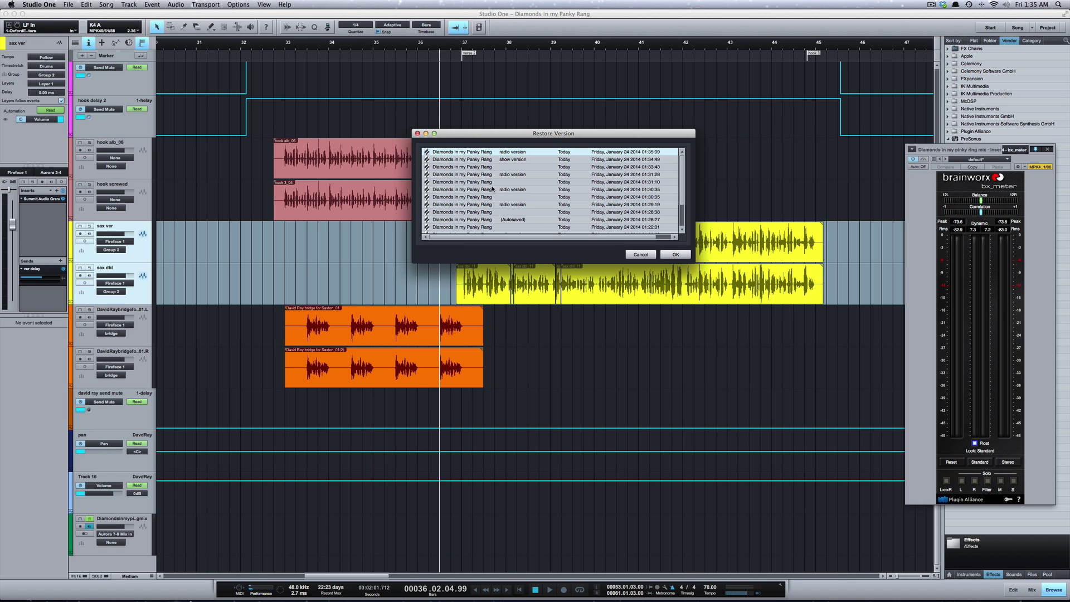
left_click(526, 160)
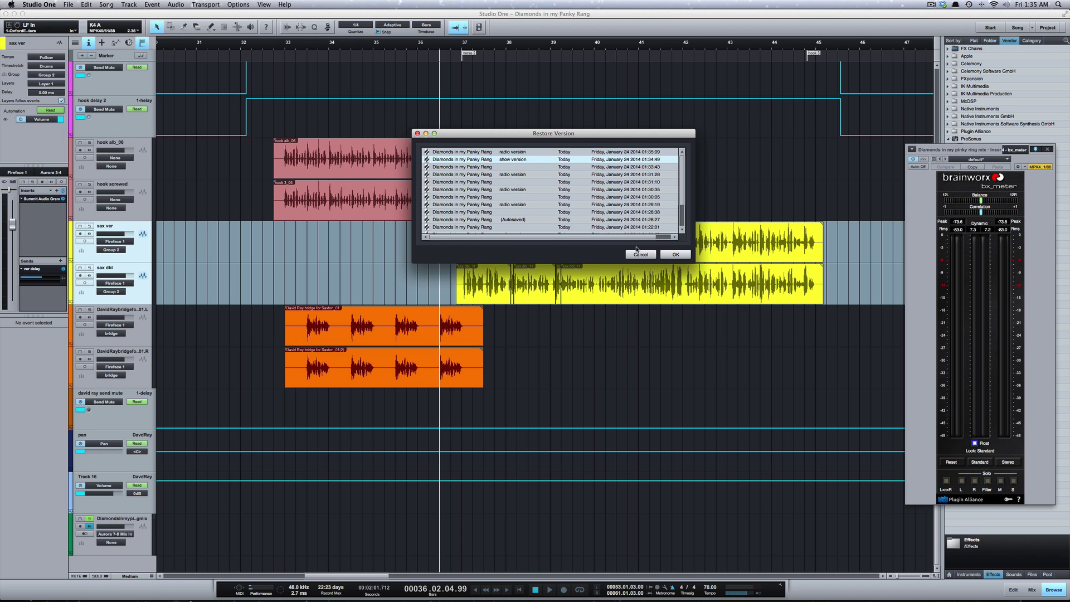
left_click(676, 255)
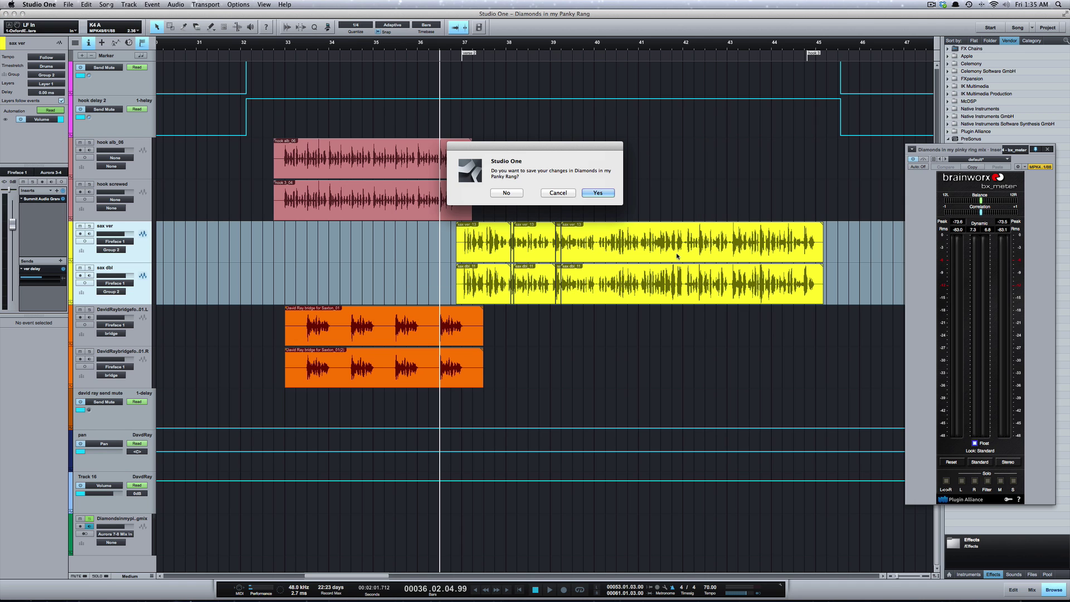
left_click(600, 194)
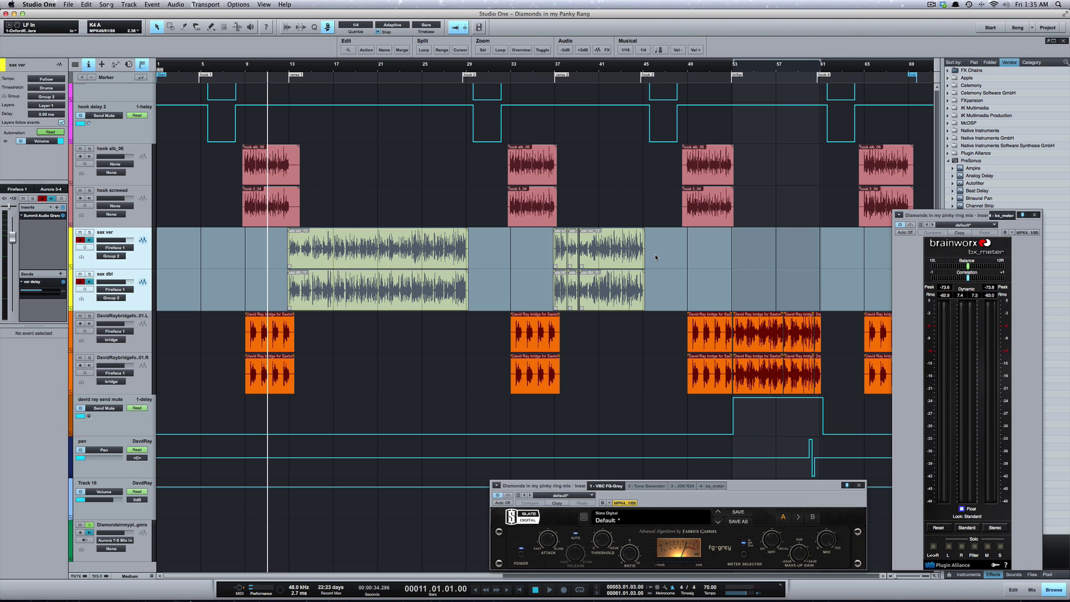
left_click(987, 30)
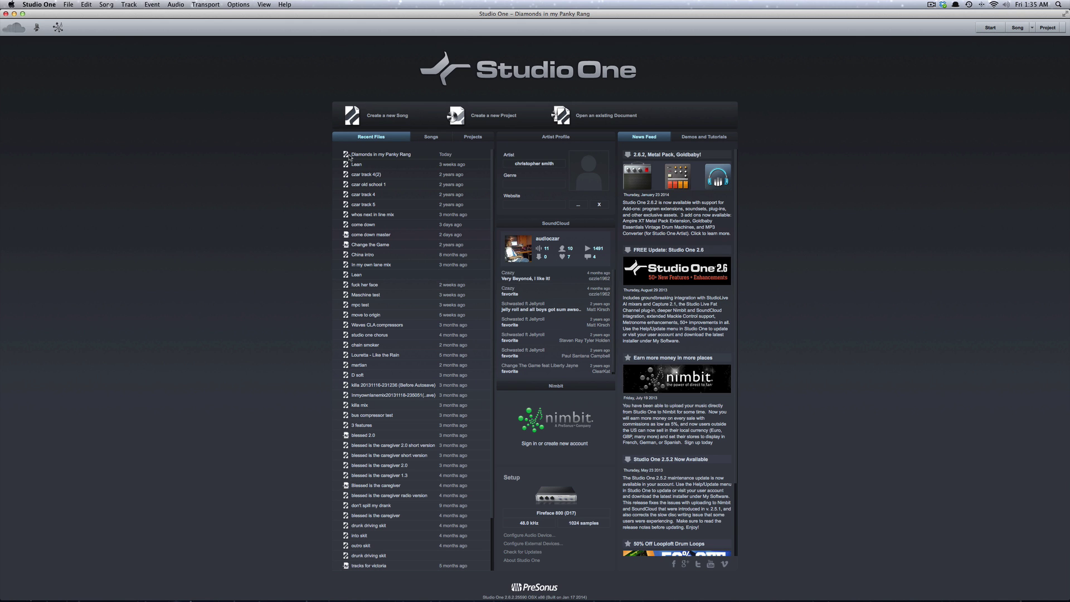
right_click(377, 157)
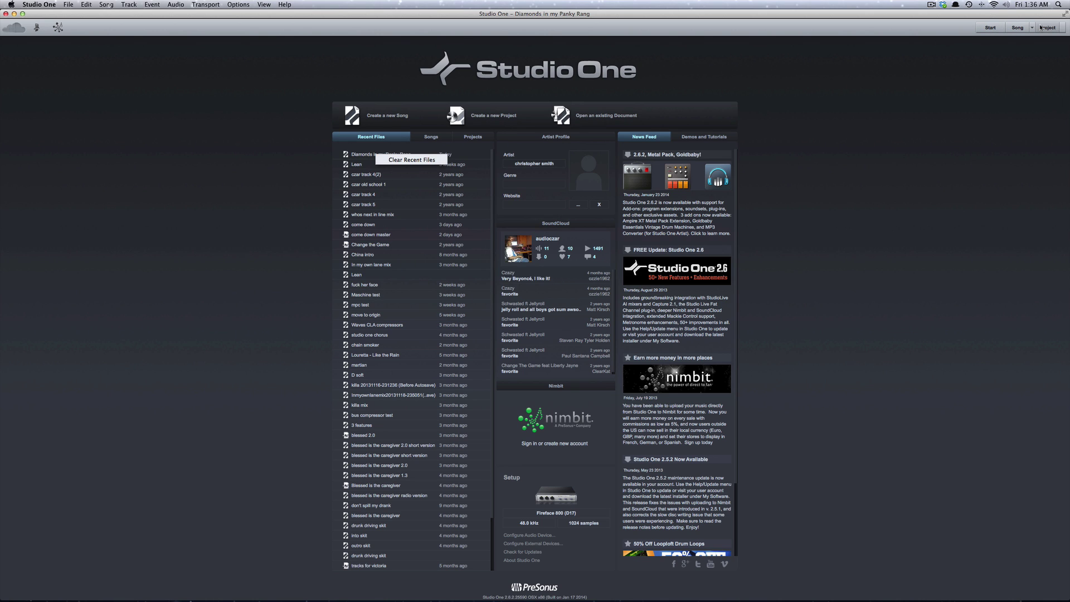
left_click(1019, 29)
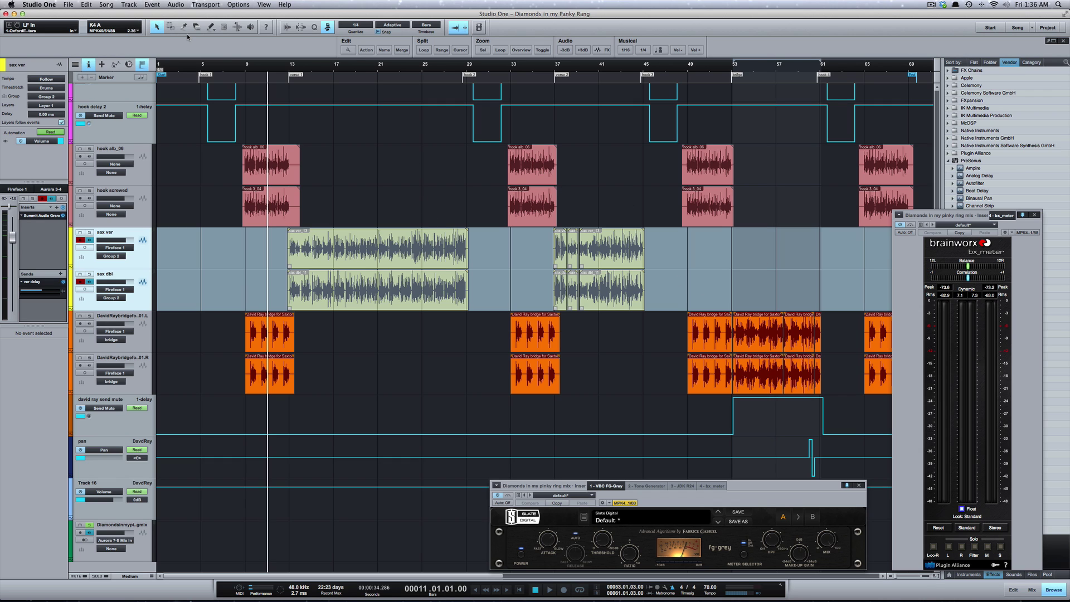
key("super+comma")
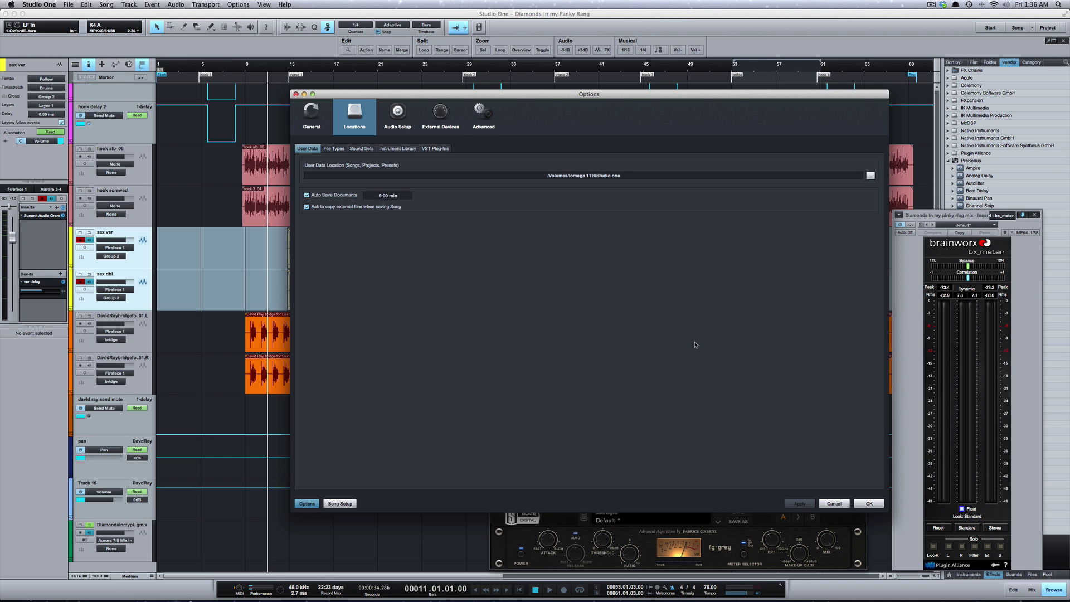
left_click(834, 504)
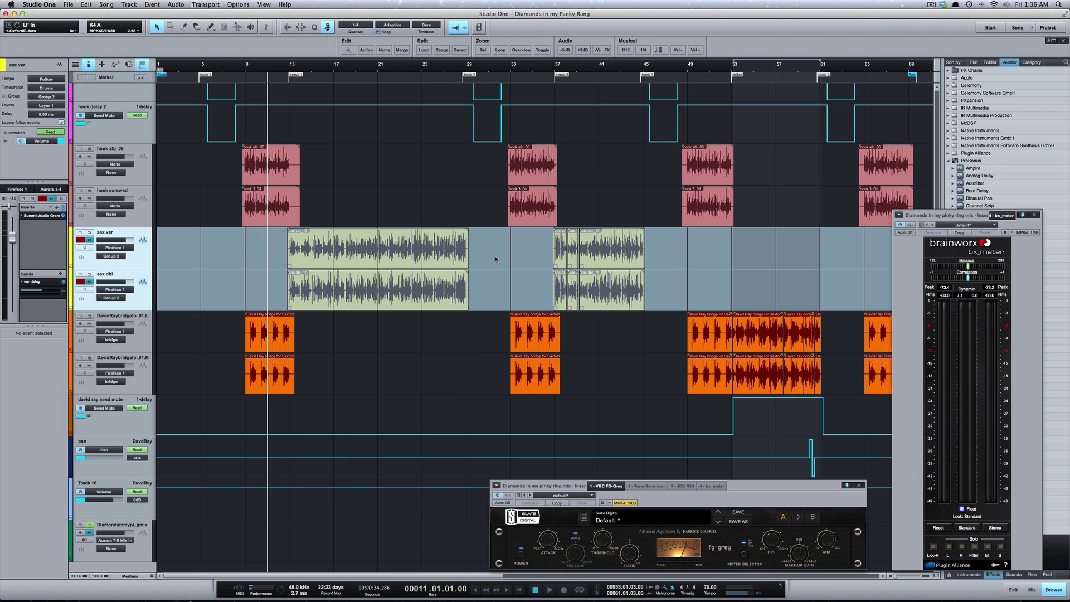